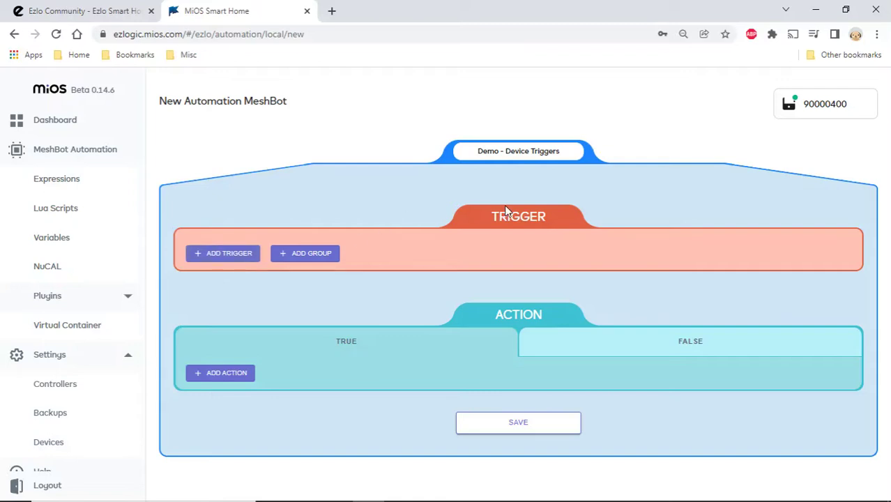
Add a device trigger for the Kitchen Motion sensor and open its list of available conditions
{"action": "left_click", "coordinate": [219, 254]}
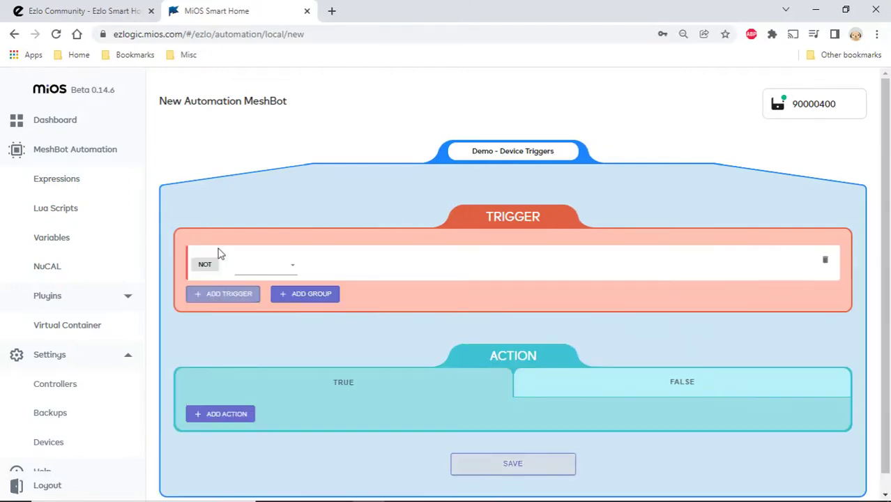
{"action": "left_click", "coordinate": [293, 269]}
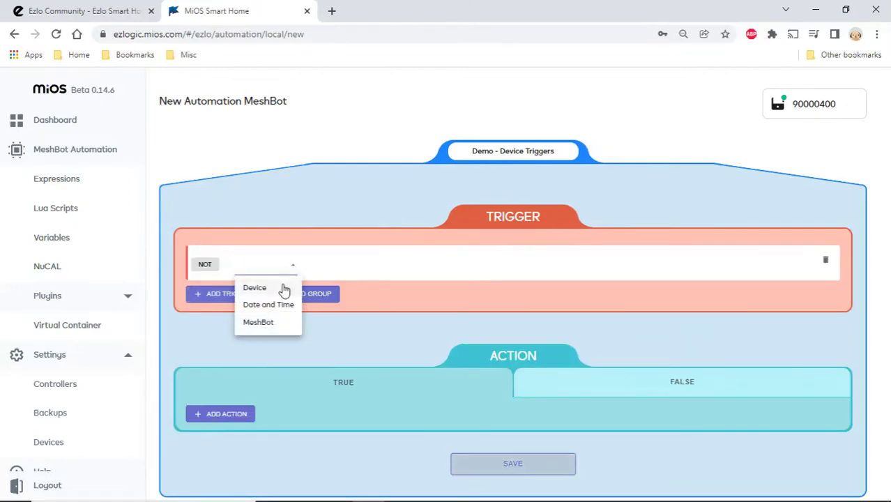
{"action": "left_click", "coordinate": [282, 288]}
{"action": "left_click", "coordinate": [365, 263]}
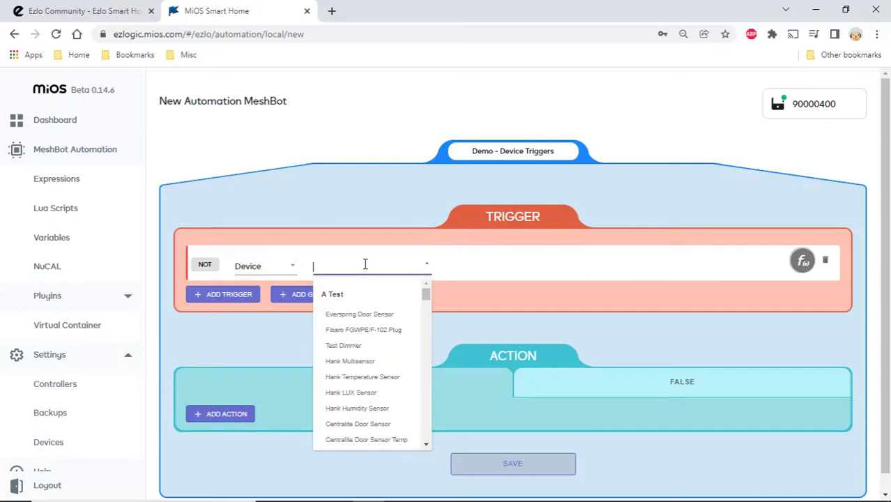
{"action": "type", "text": "kitc"}
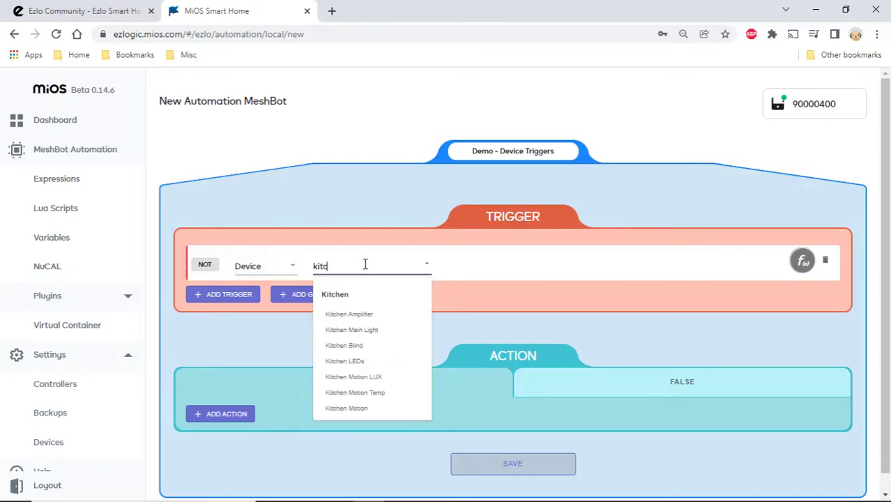
{"action": "type", "text": "hen motio"}
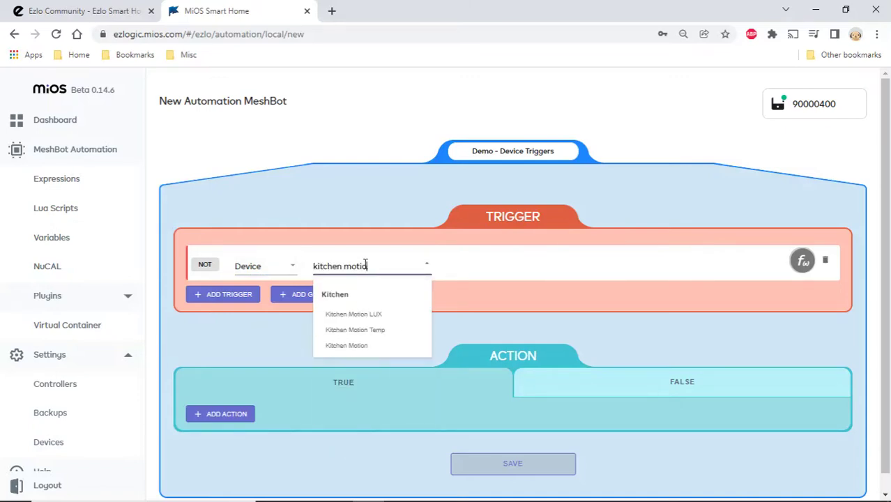
{"action": "left_click", "coordinate": [343, 346]}
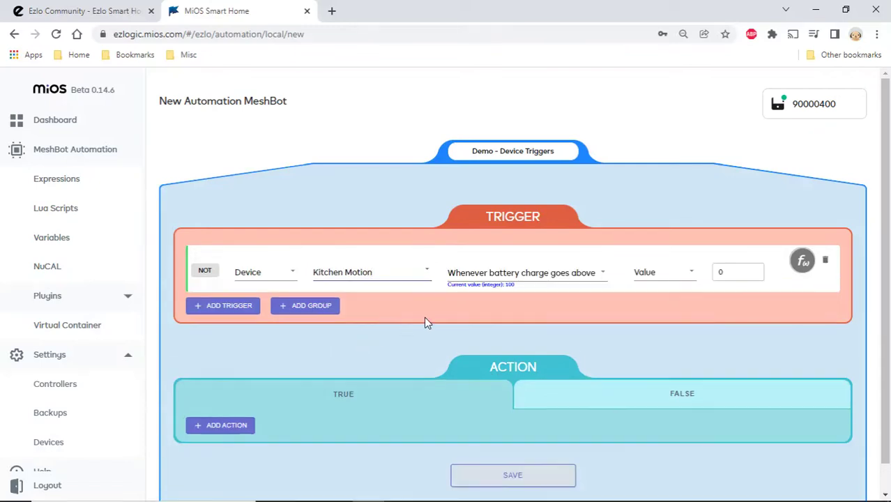
{"action": "left_click", "coordinate": [606, 274]}
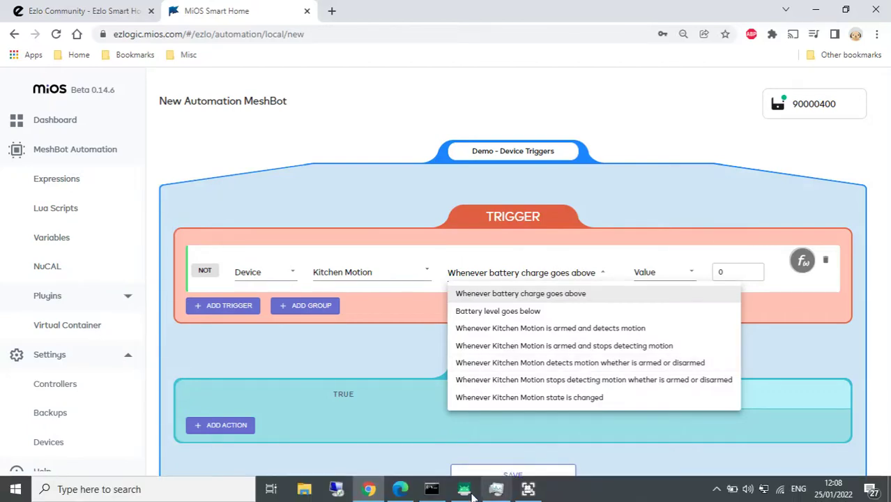
Switch to the Ezlo_Innovation phone screen, arm and disarm Kitchen Motion, and return to the browser, closing the condition list
{"action": "left_click", "coordinate": [465, 494]}
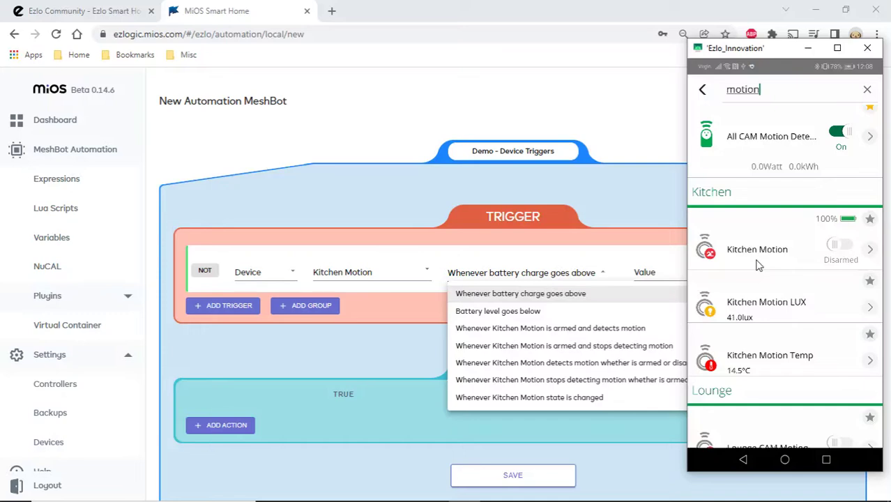
{"action": "left_click", "coordinate": [850, 250]}
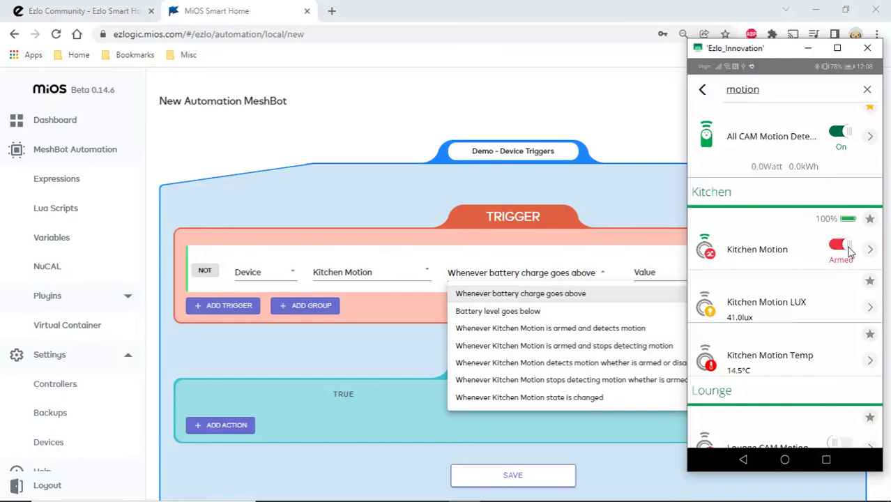
{"action": "left_click", "coordinate": [846, 249]}
{"action": "left_click", "coordinate": [405, 332]}
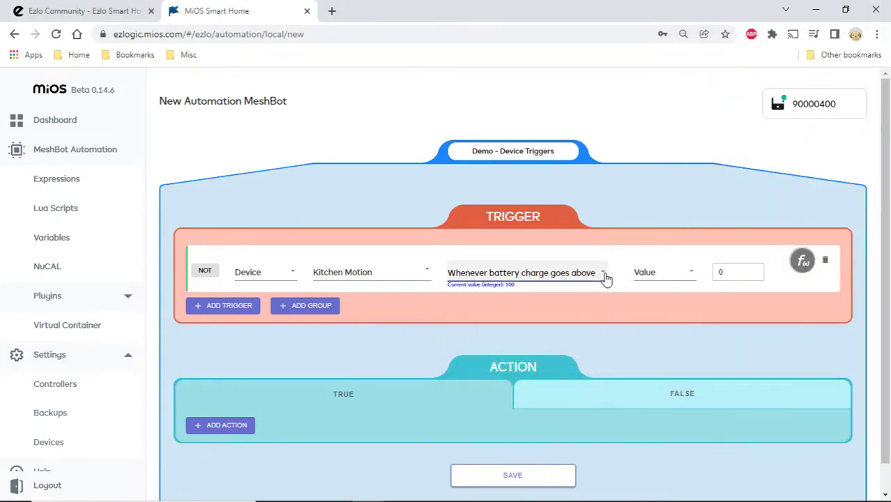
Change the trigger's device to Front Door and review its available conditions without choosing a different one
{"action": "left_click", "coordinate": [397, 267]}
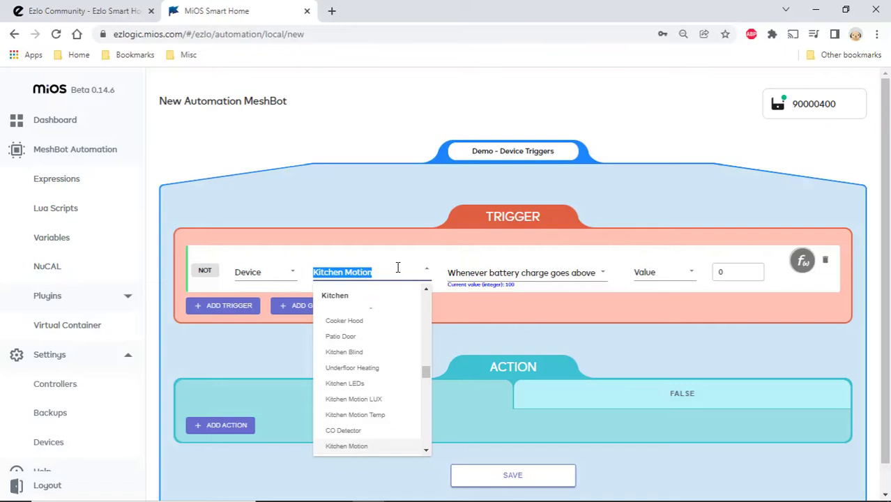
{"action": "type", "text": "front "}
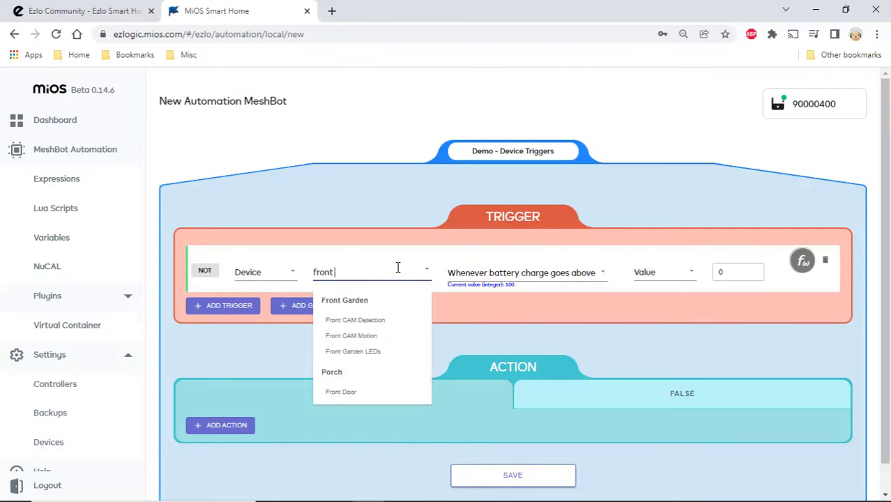
{"action": "type", "text": "door"}
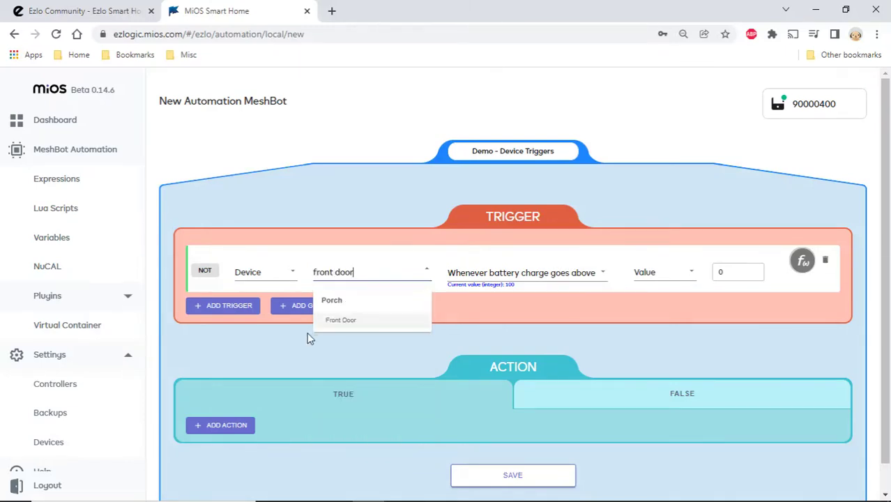
{"action": "left_click", "coordinate": [340, 323]}
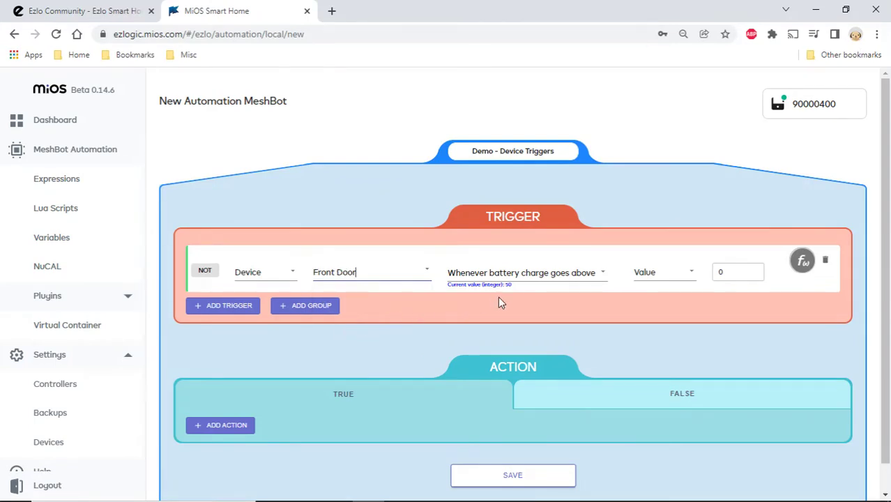
{"action": "left_click", "coordinate": [602, 274]}
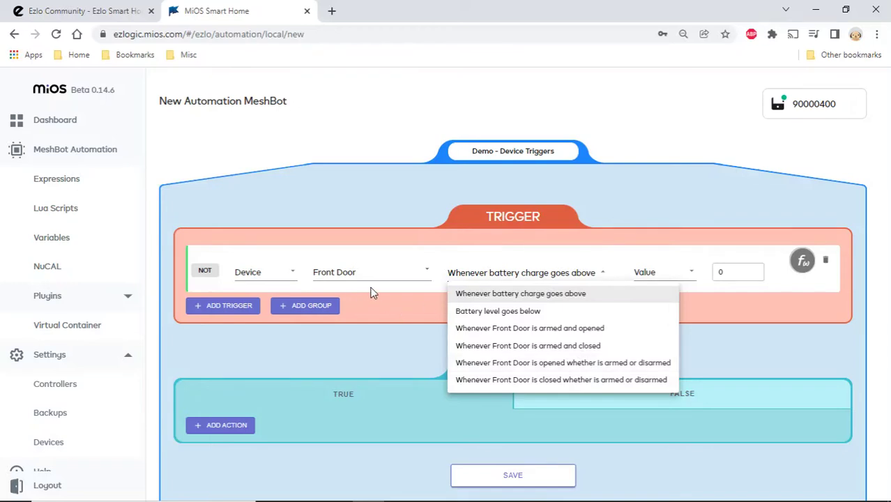
{"action": "left_click", "coordinate": [384, 271]}
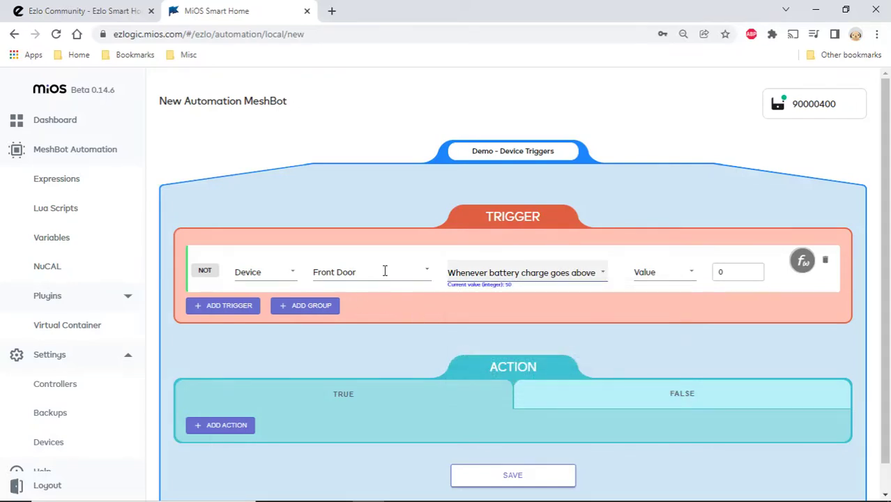
Change the trigger's device to Water Leak Sensor and look through the conditions it offers
{"action": "left_click", "coordinate": [384, 271]}
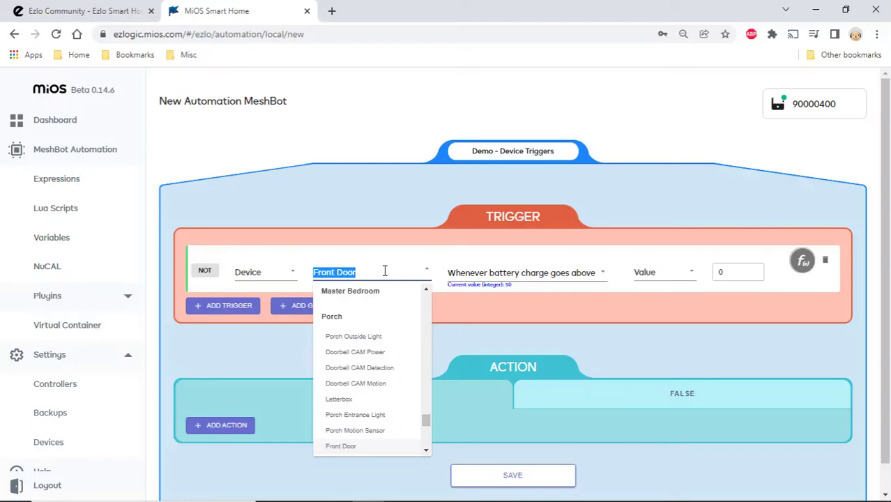
{"action": "type", "text": "water lea"}
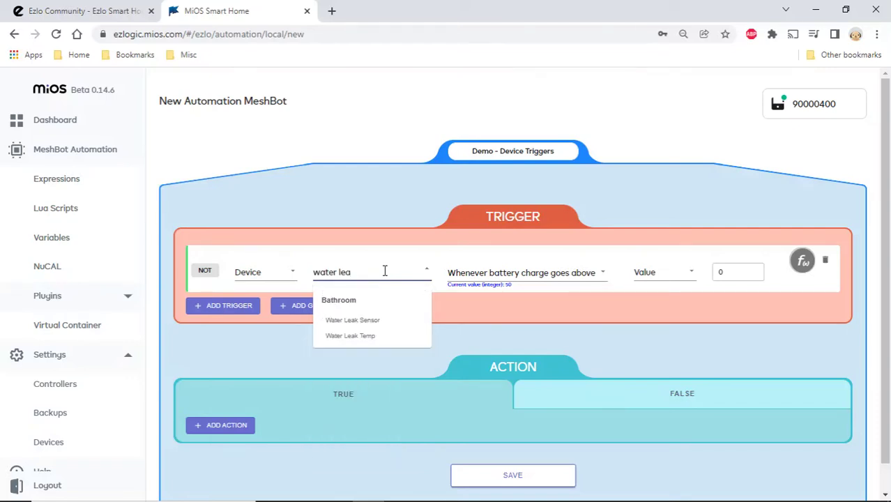
{"action": "left_click", "coordinate": [332, 321]}
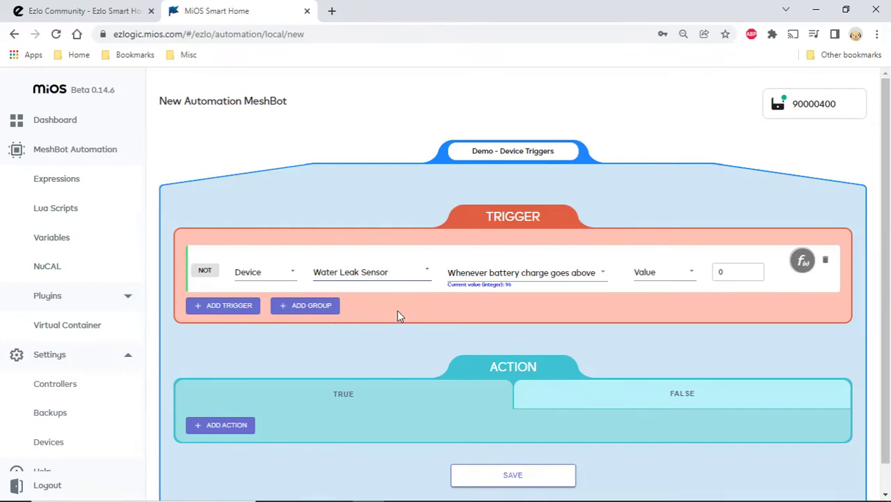
{"action": "left_click", "coordinate": [604, 274]}
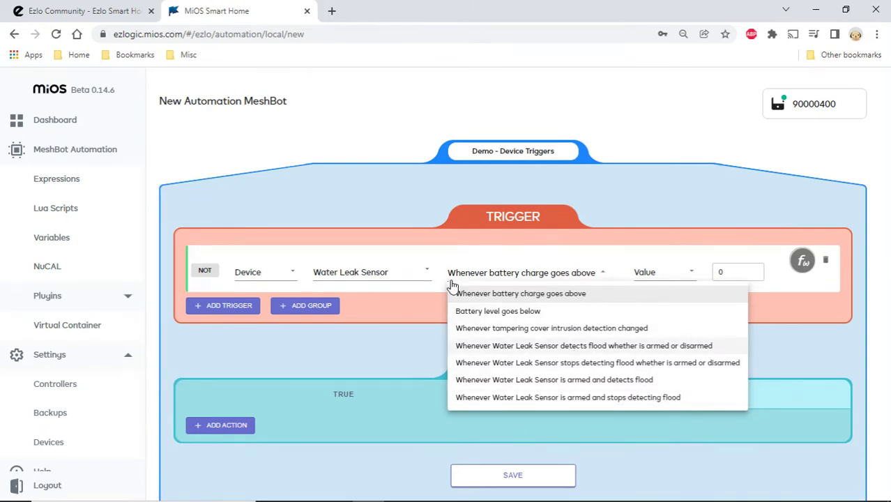
{"action": "left_click", "coordinate": [395, 274]}
Change the trigger's device to Outdoor Temperature with the condition "Temperature goes below" and a value of 10
{"action": "left_click_drag", "start_coordinate": [395, 274], "coordinate": [314, 273]}
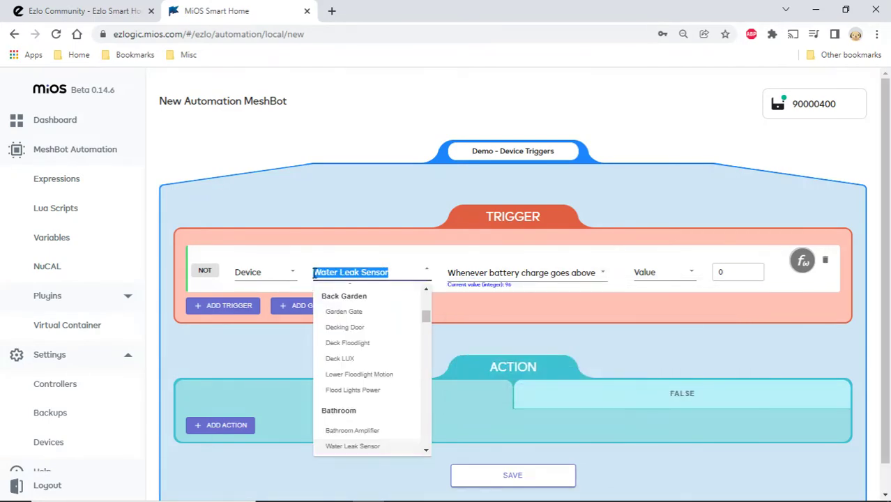
{"action": "type", "text": "outdoor"}
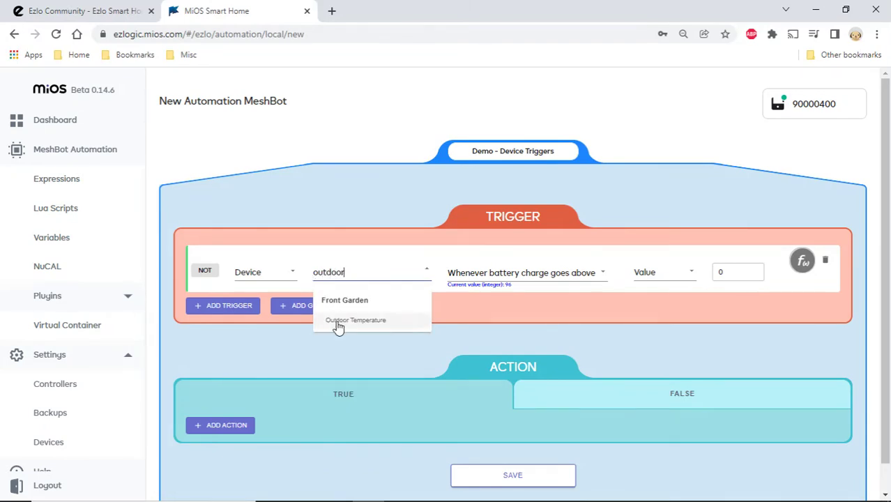
{"action": "left_click", "coordinate": [363, 322]}
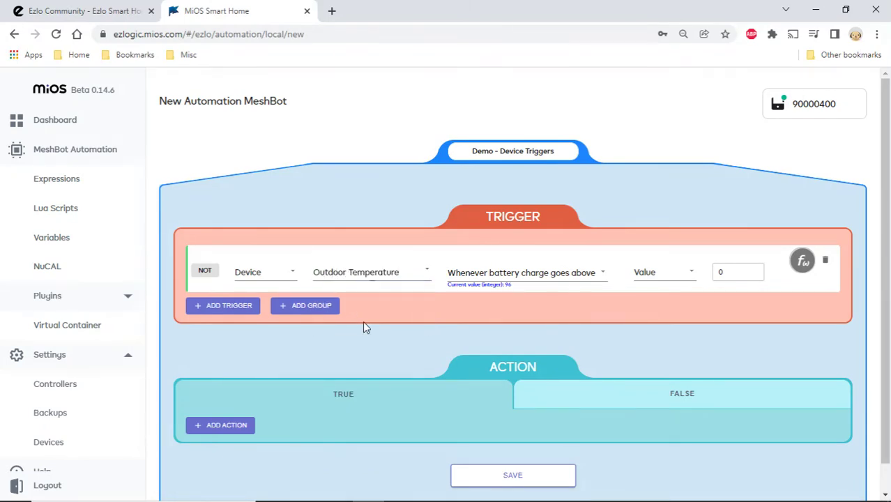
{"action": "left_click", "coordinate": [554, 275]}
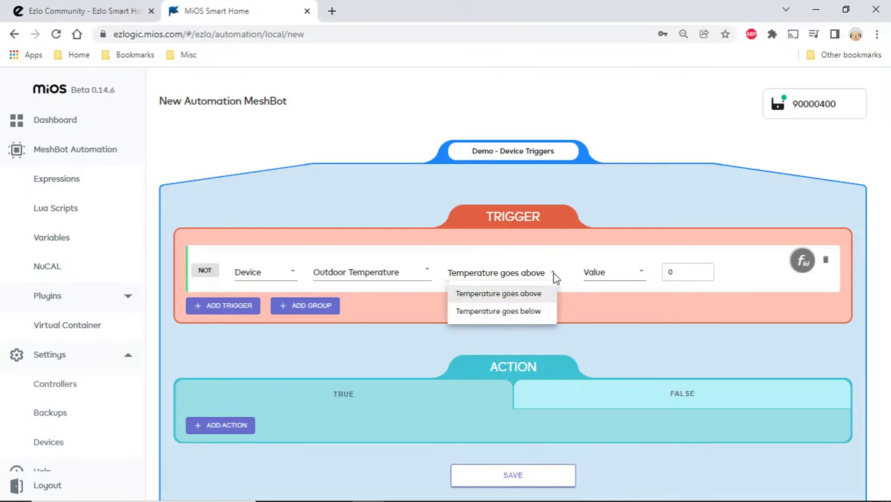
{"action": "left_click", "coordinate": [532, 312]}
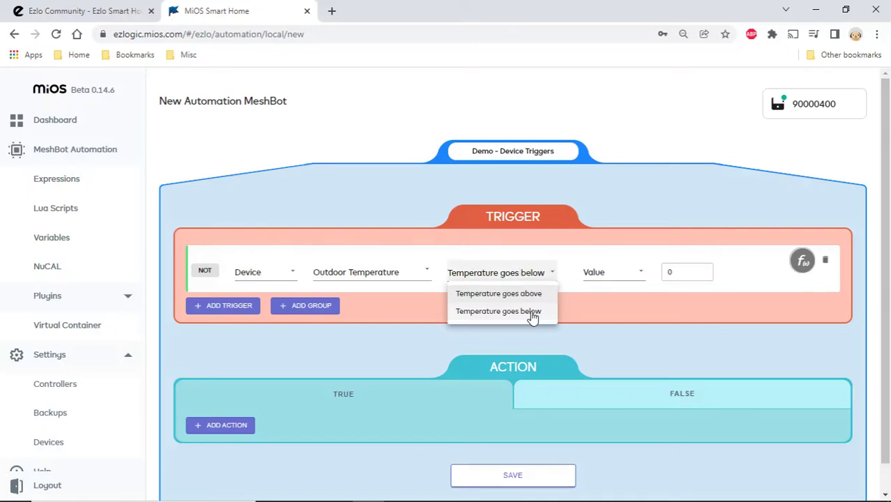
{"action": "left_click", "coordinate": [684, 271]}
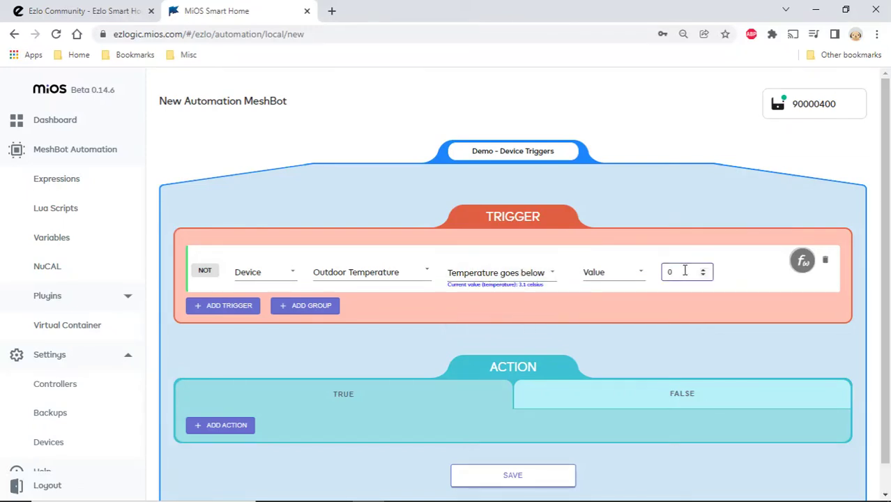
{"action": "type", "text": "10"}
{"action": "left_click", "coordinate": [649, 307]}
Change the trigger's device to Fireplace in the Lounge
{"action": "left_click", "coordinate": [401, 272]}
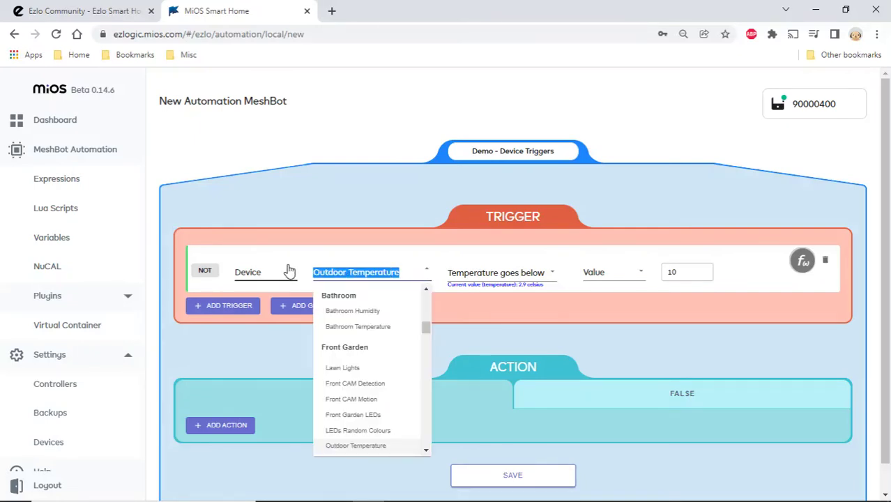
{"action": "type", "text": "fire"}
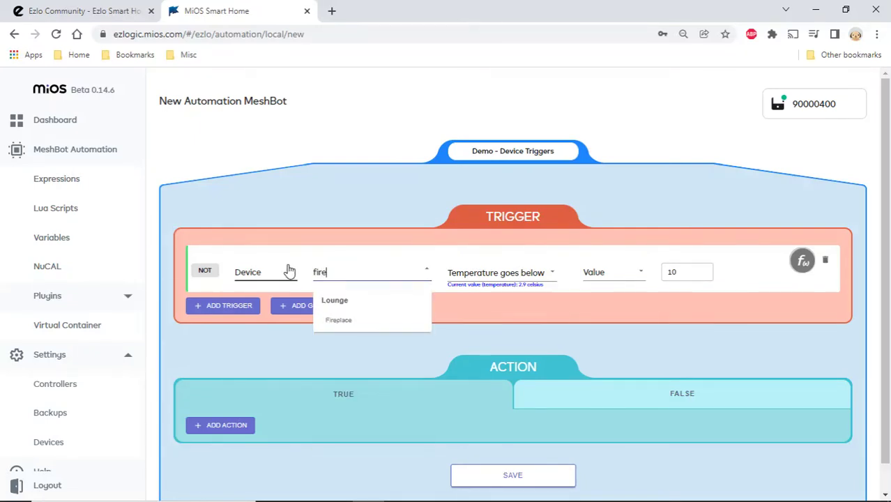
{"action": "left_click", "coordinate": [337, 320]}
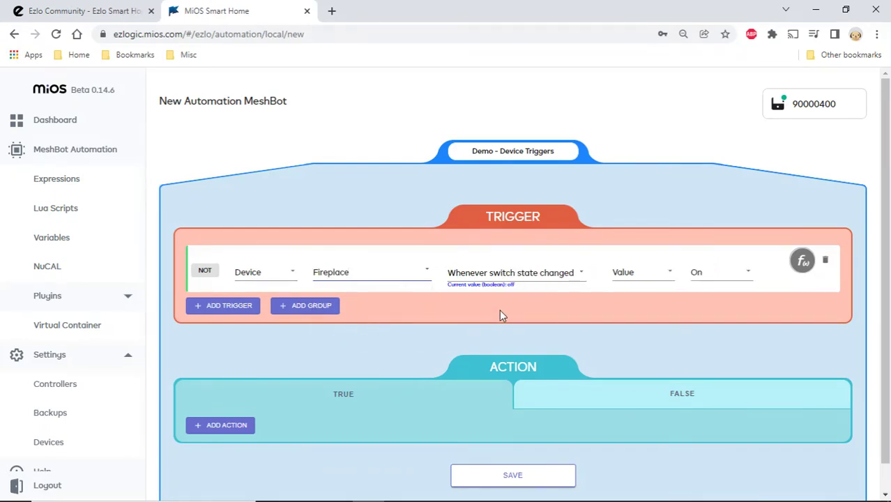
Try the "Whenever power goes above" condition for Fireplace, then restore "Whenever switch state changed"
{"action": "left_click", "coordinate": [582, 276]}
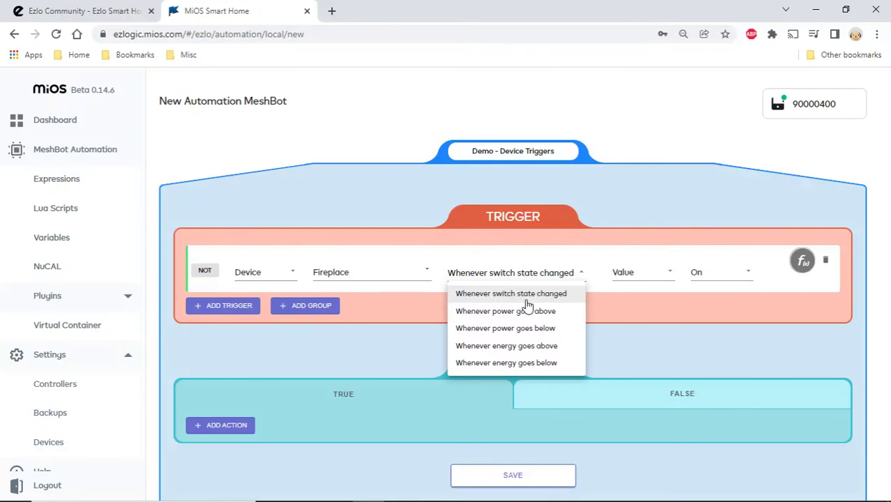
{"action": "left_click", "coordinate": [554, 310]}
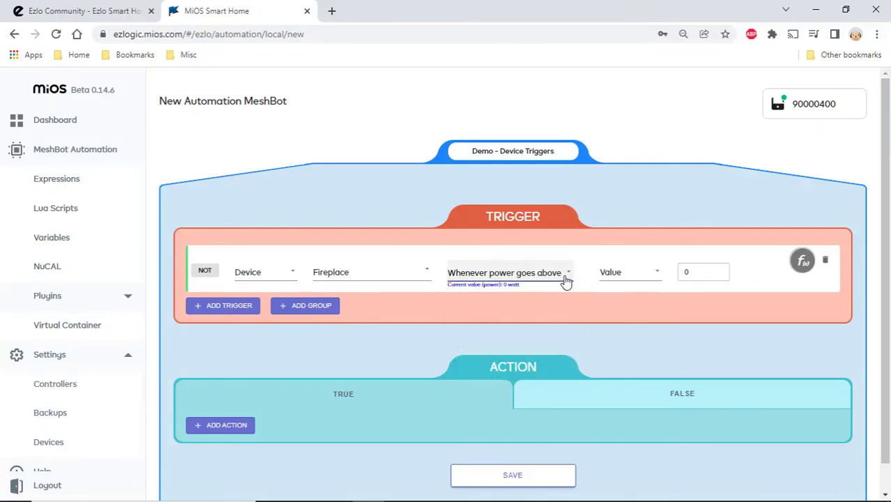
{"action": "left_click", "coordinate": [565, 277]}
{"action": "left_click", "coordinate": [538, 294]}
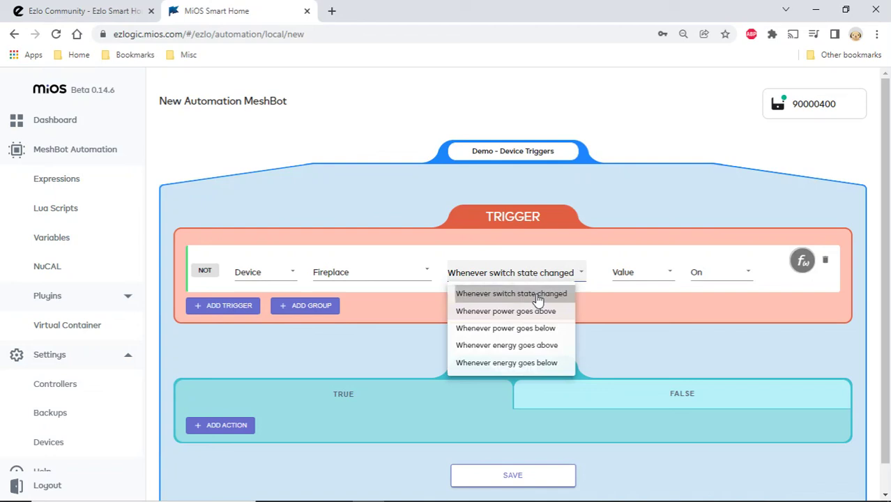
Examine the On/Off values for the Fireplace switch state trigger and its list of power and energy conditions
{"action": "left_click", "coordinate": [748, 275]}
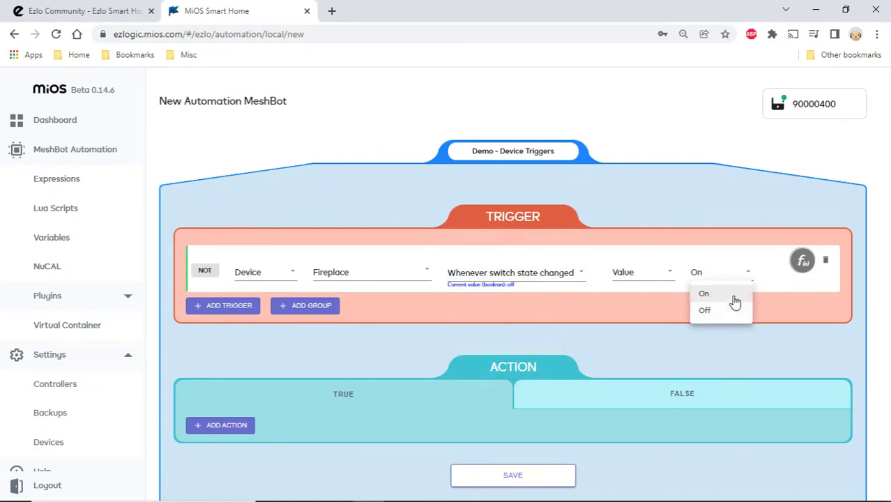
{"action": "left_click", "coordinate": [588, 279]}
{"action": "left_click", "coordinate": [585, 279]}
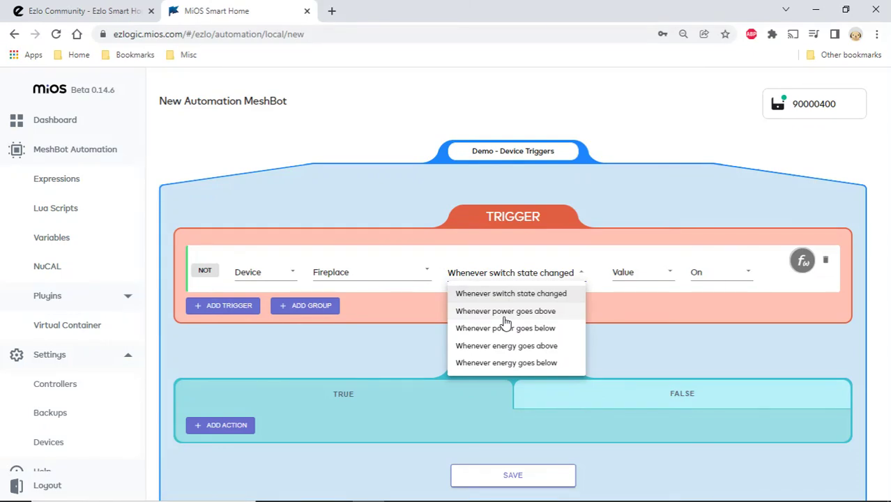
{"action": "left_click", "coordinate": [414, 305]}
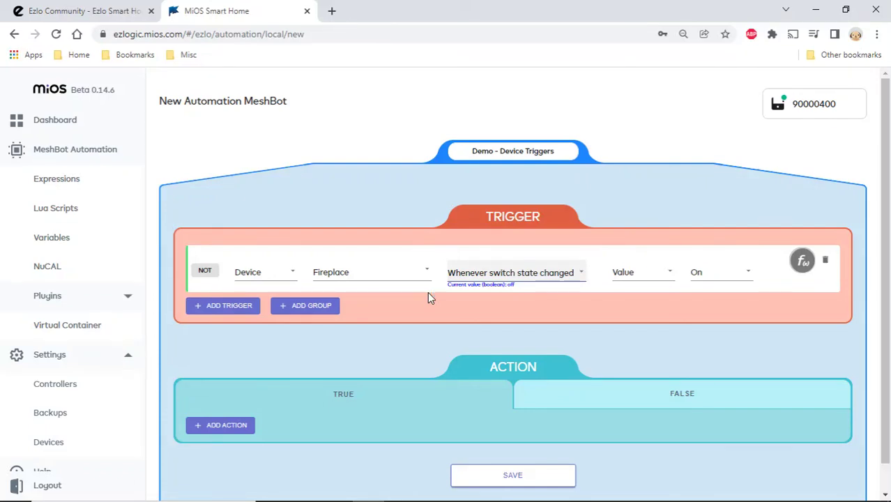
{"action": "left_click", "coordinate": [584, 276]}
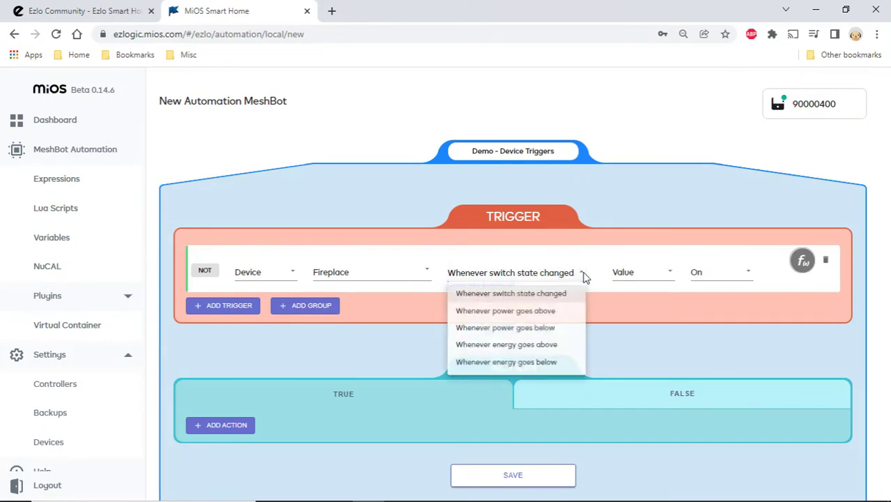